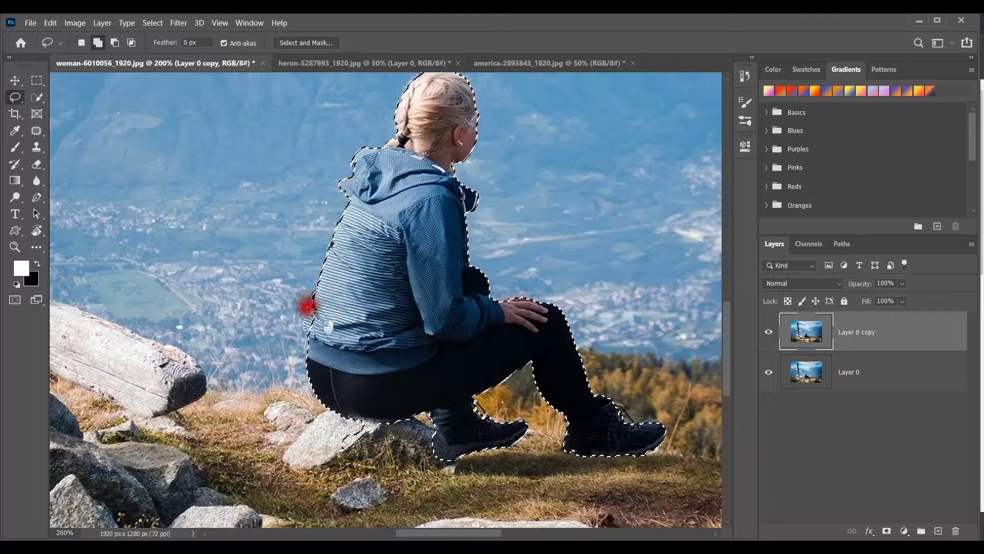
Refine the lasso selection around the seated woman, adding the jacket's lower back edge and subtracting the rock beneath her.
mouse_move(302, 330)
left_mouse_down()
mouse_move(308, 361)
mouse_move(321, 332)
mouse_move(314, 290)
left_mouse_up()
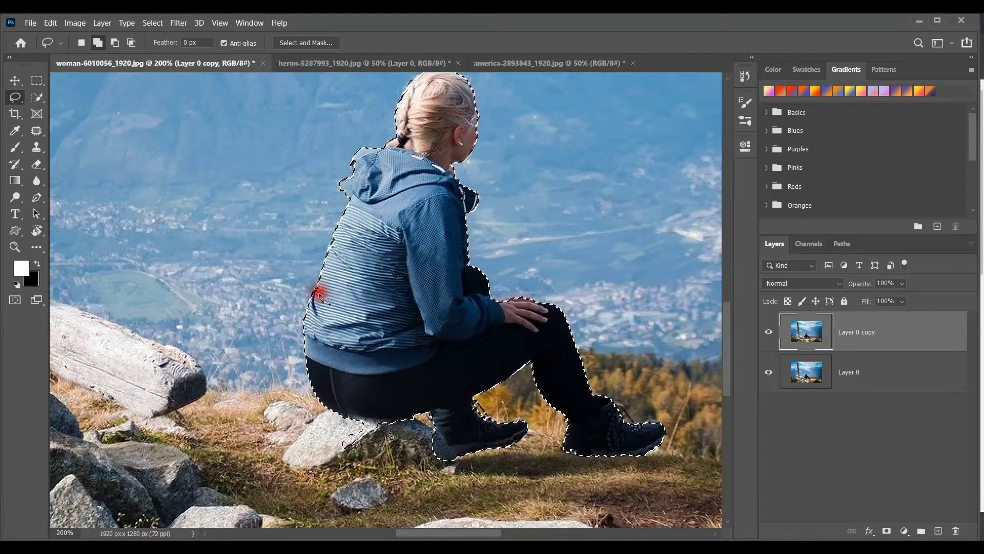
mouse_move(354, 435)
left_mouse_down()
mouse_move(362, 426)
mouse_move(354, 441)
left_mouse_up()
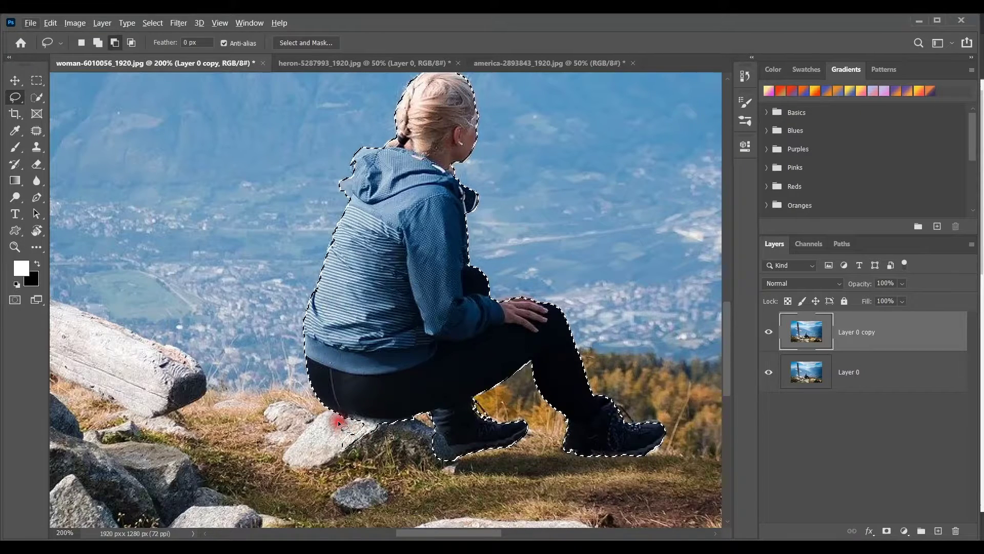
left_click(115, 43)
left_click(116, 44)
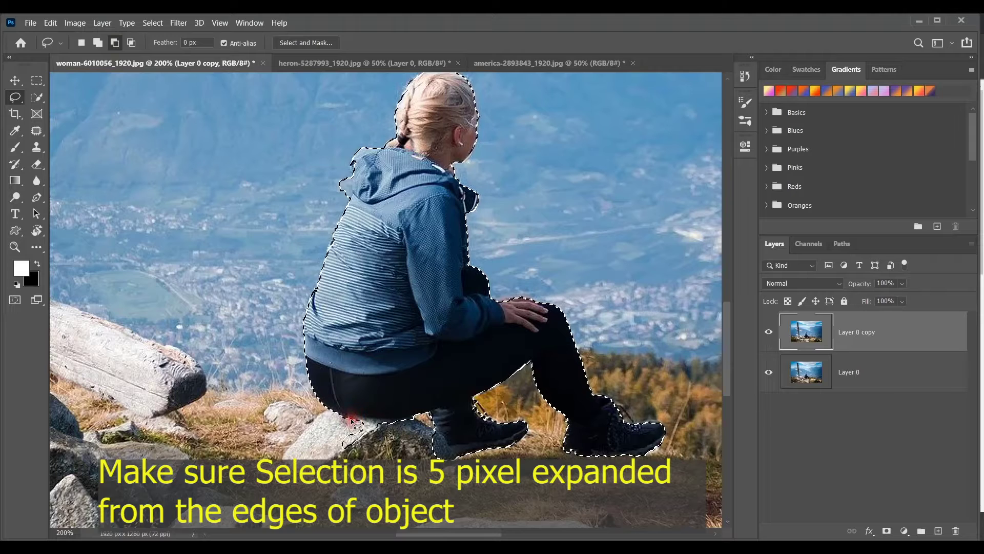
left_click_drag(353, 420, 396, 422)
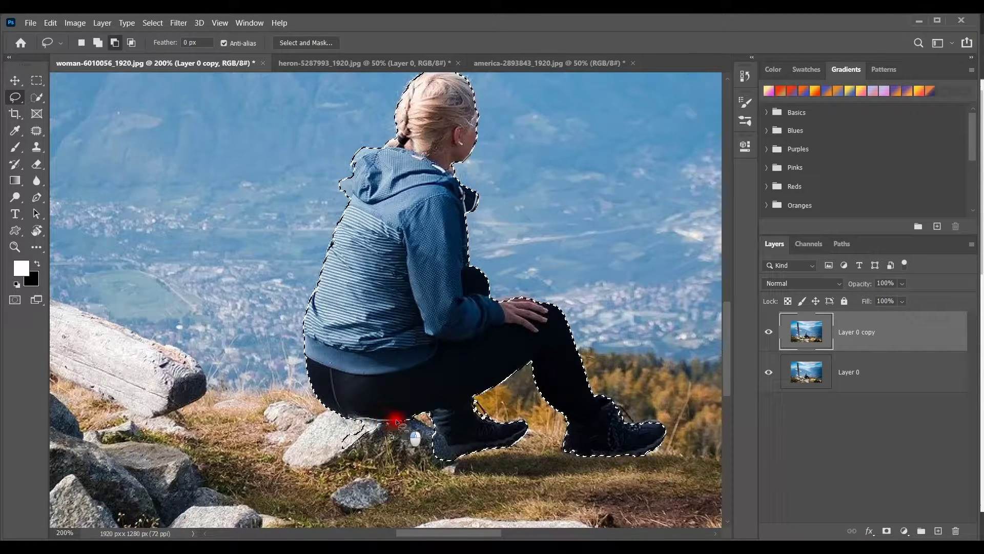
left_click_drag(331, 440, 358, 421)
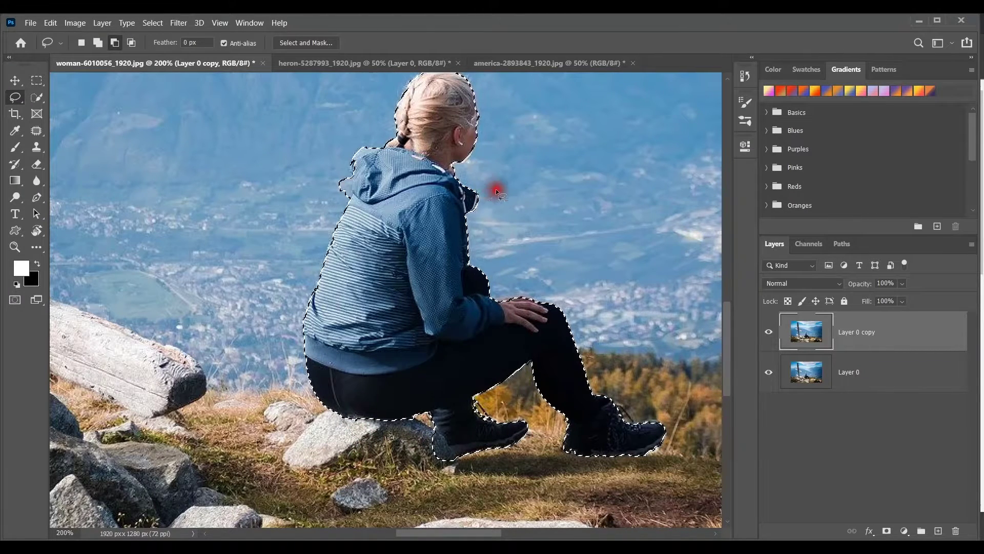
Expand the selection around the woman by 4 pixels.
left_click_drag(507, 183, 513, 295)
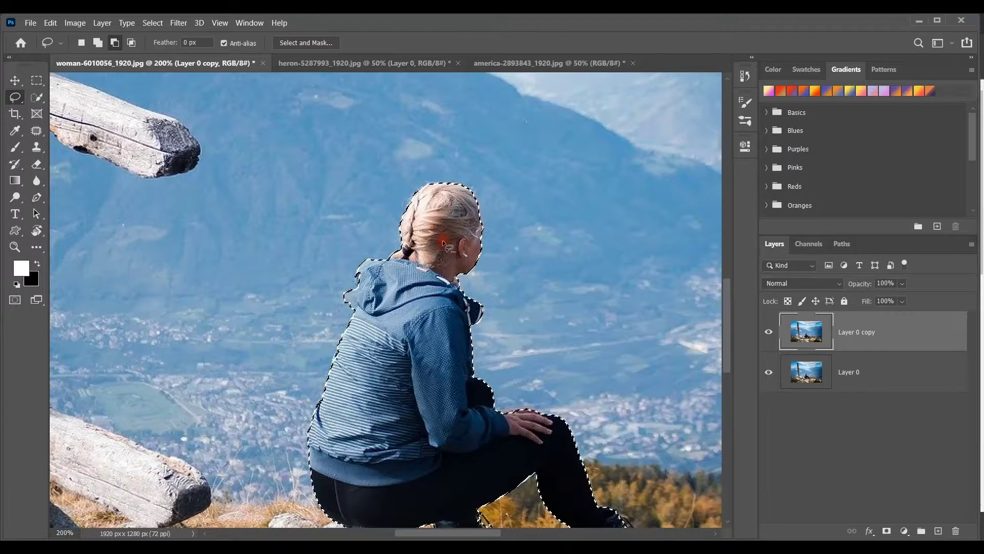
left_click(147, 23)
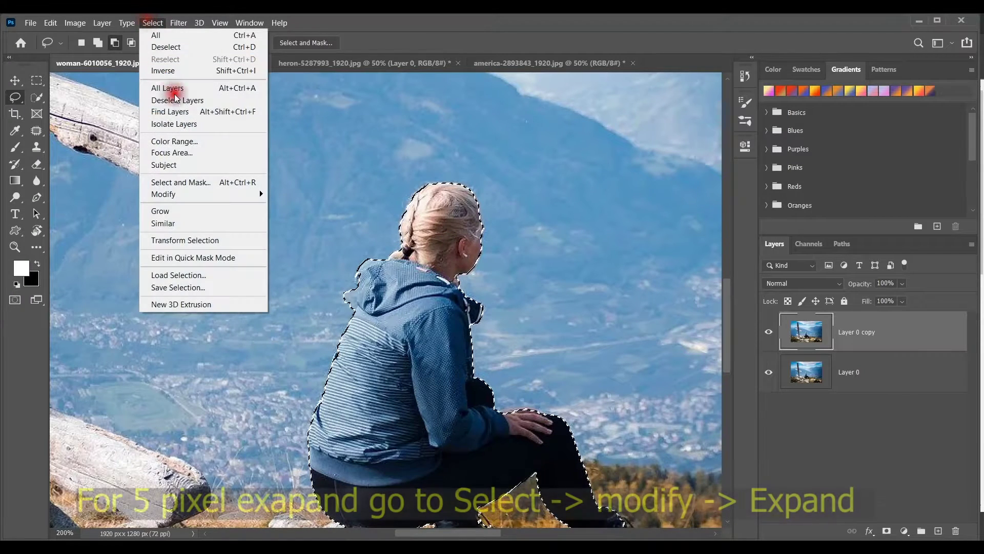
mouse_move(203, 196)
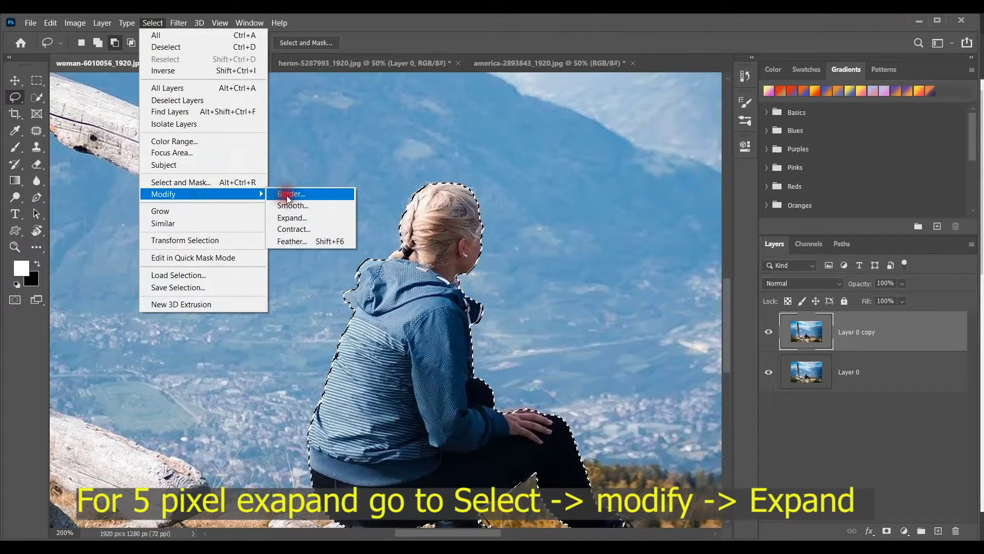
left_click(296, 218)
key("BackSpace")
type("4")
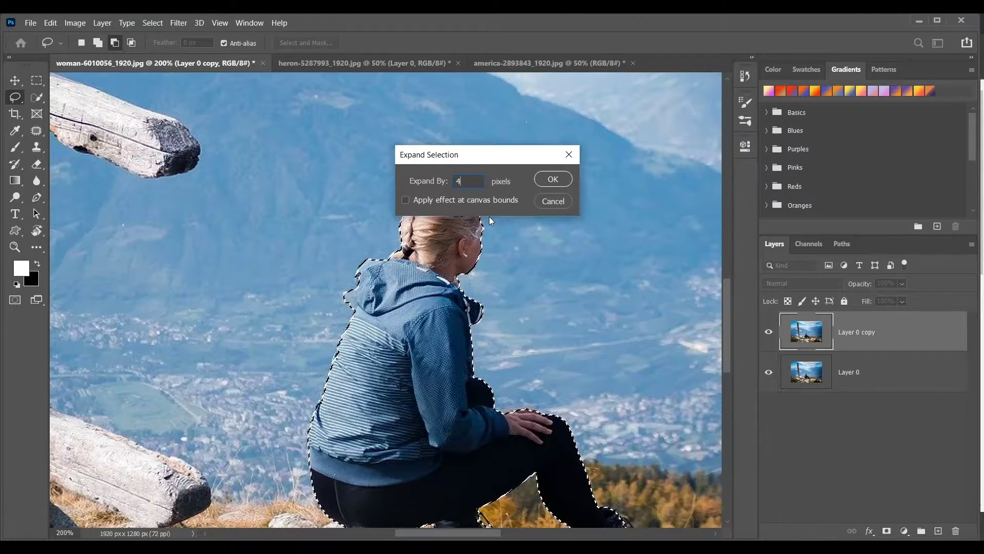
left_click(553, 179)
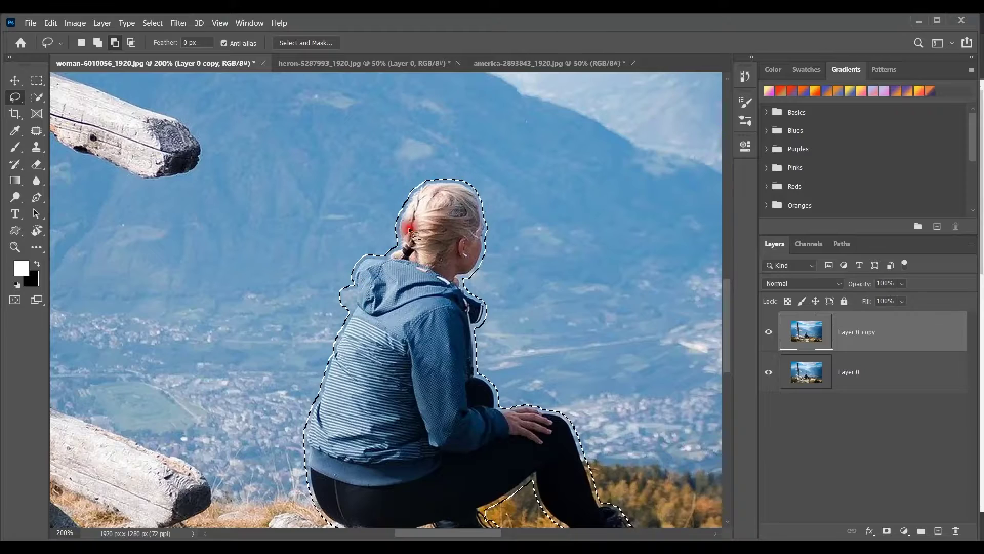
Open Content-Aware Fill for the selected woman and dismiss the Sampling Brush notice.
left_click_drag(728, 310, 744, 328)
key("ctrl+minus")
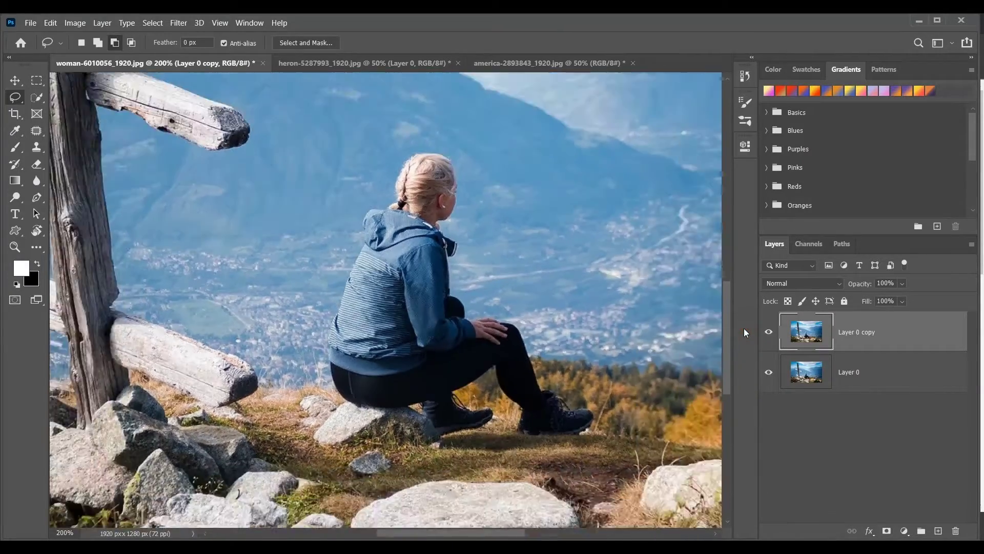
key("ctrl+minus")
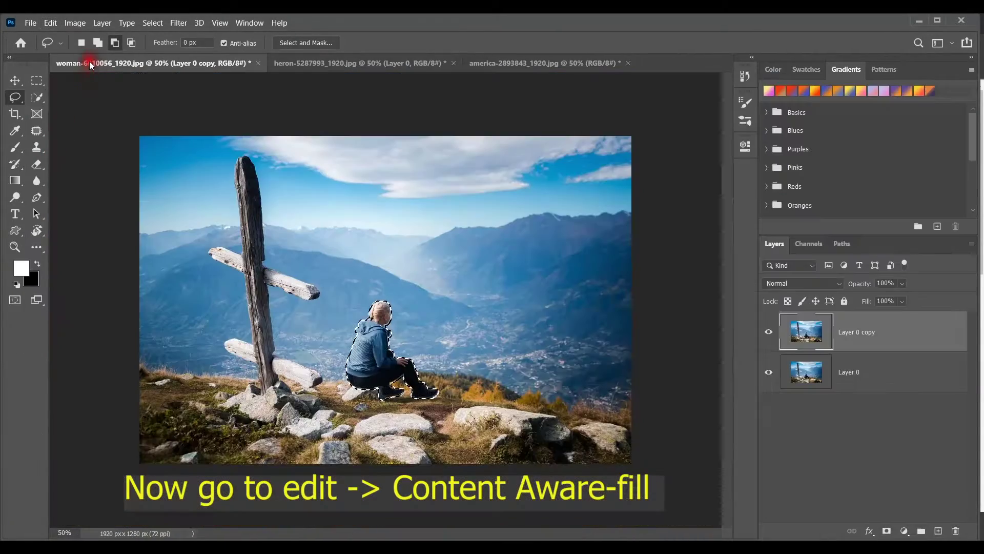
left_click(50, 23)
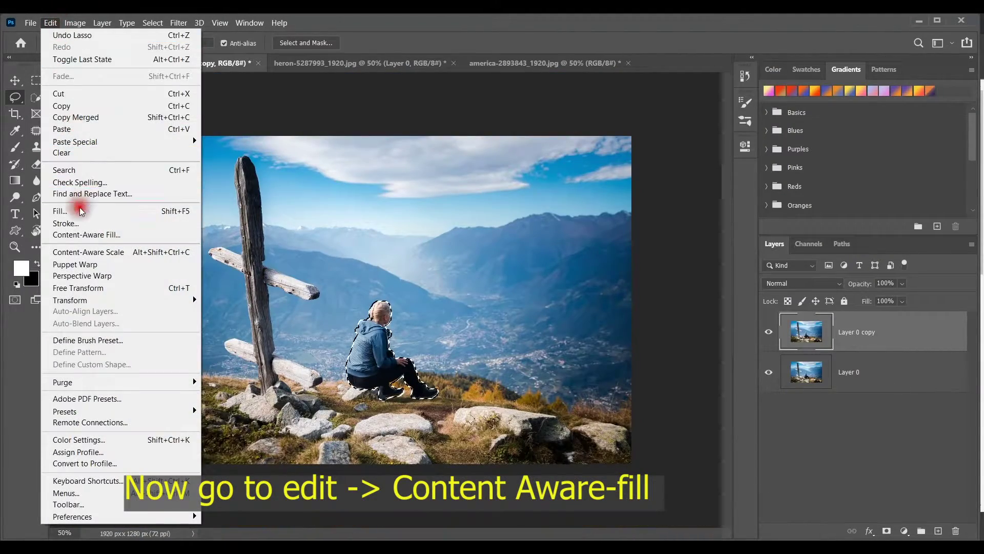
left_click(82, 234)
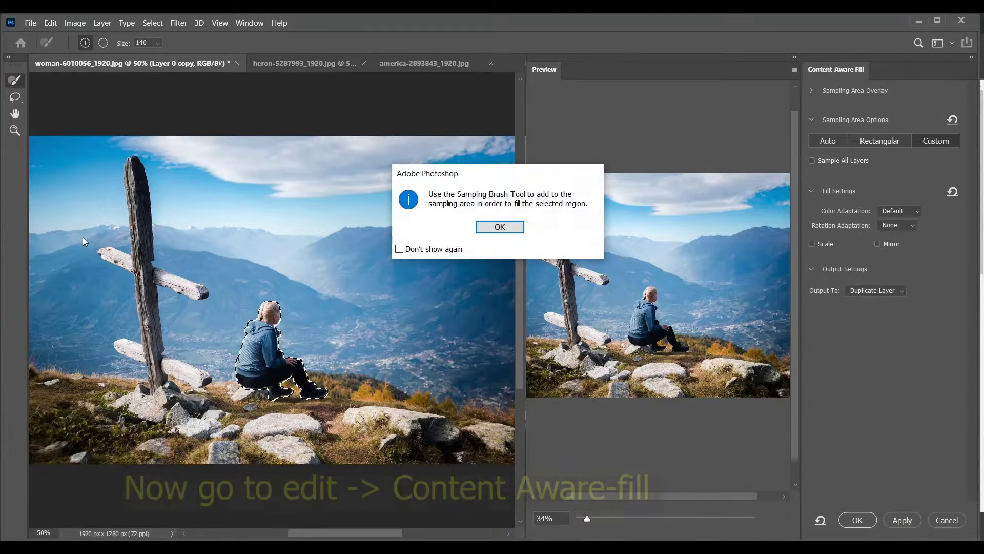
left_click(502, 227)
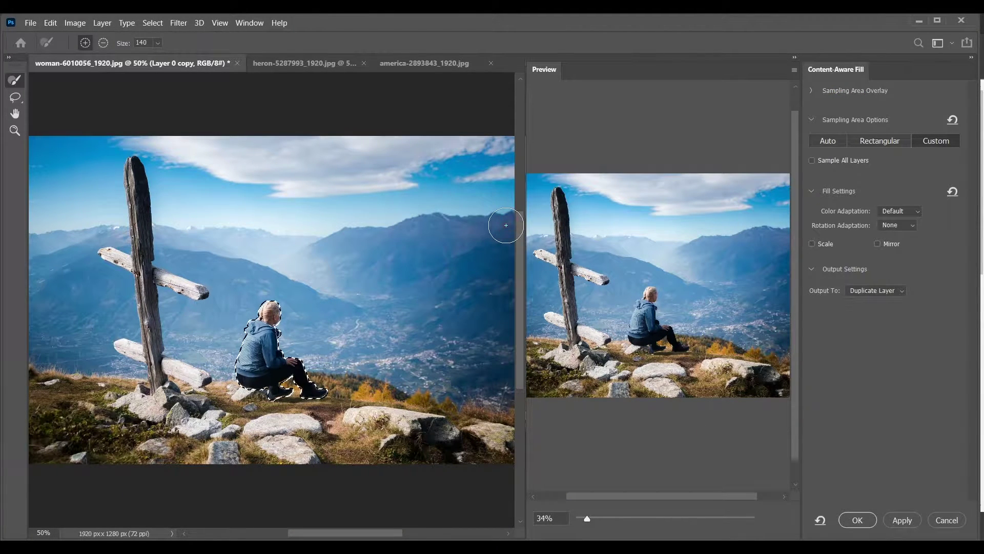
Paint the sampling area at brush size 140 over the upper sky, most of the wooden cross and the ground around its base.
key("ctrl+minus")
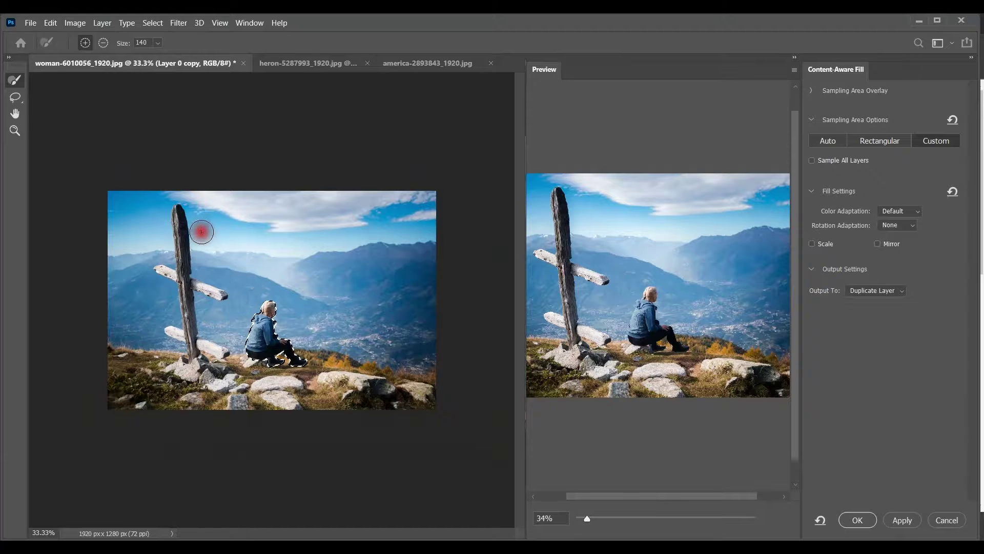
left_click_drag(109, 194, 249, 182)
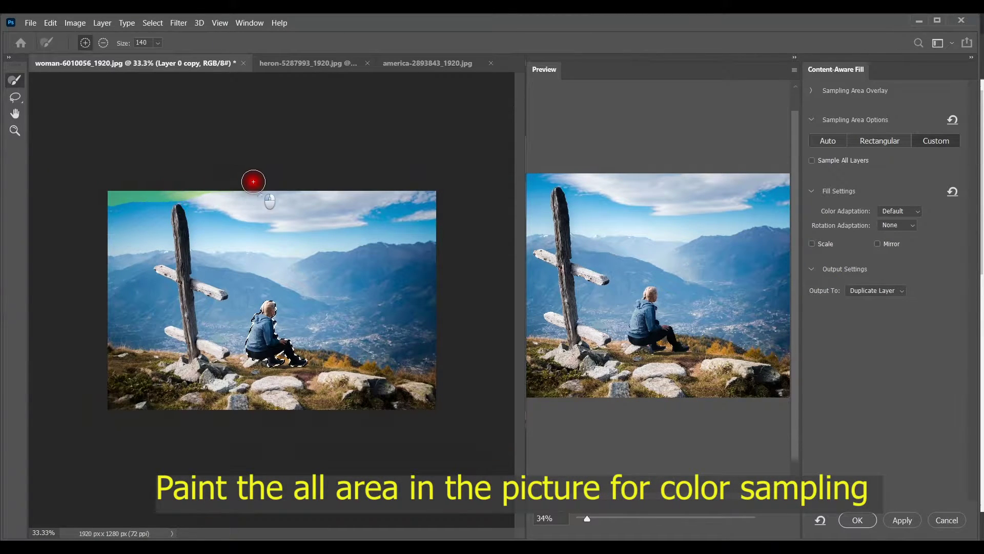
mouse_move(428, 195)
left_mouse_down()
mouse_move(145, 233)
mouse_move(268, 195)
mouse_move(106, 205)
mouse_move(92, 271)
mouse_move(110, 267)
mouse_move(112, 244)
mouse_move(99, 413)
mouse_move(198, 397)
mouse_move(247, 403)
mouse_move(78, 385)
mouse_move(165, 287)
mouse_move(158, 231)
mouse_move(246, 230)
mouse_move(177, 259)
mouse_move(190, 265)
mouse_move(148, 305)
mouse_move(145, 341)
mouse_move(185, 337)
mouse_move(142, 366)
mouse_move(149, 379)
mouse_move(209, 374)
left_mouse_up()
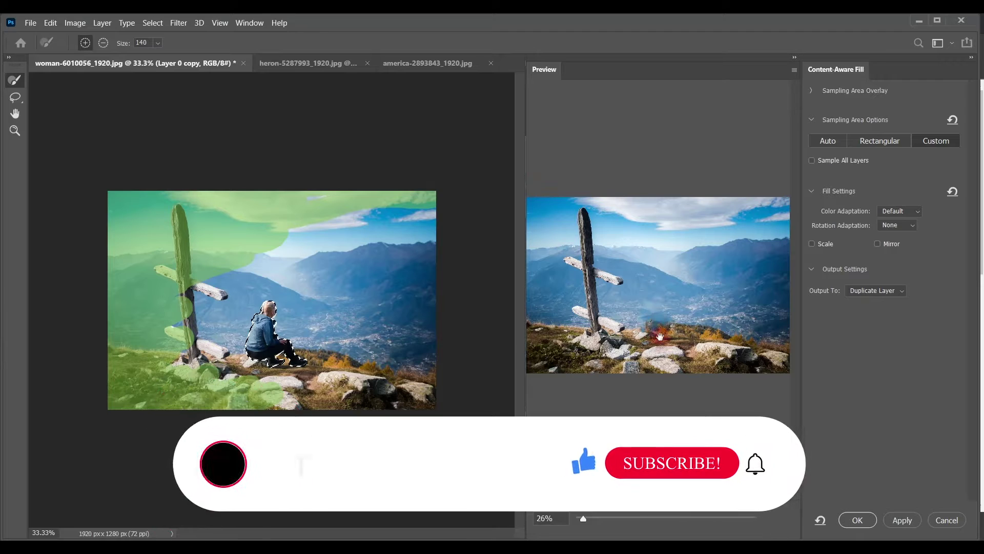
Extend the painted sampling area over the remaining sky, mountains, valley and rocky ground around the woman.
left_click_drag(584, 520, 600, 522)
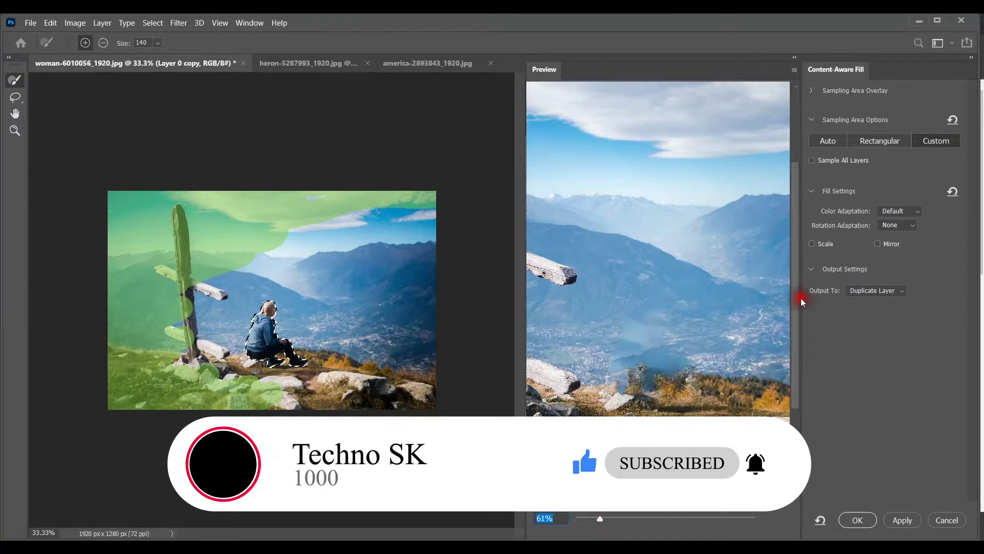
left_click_drag(799, 284, 804, 307)
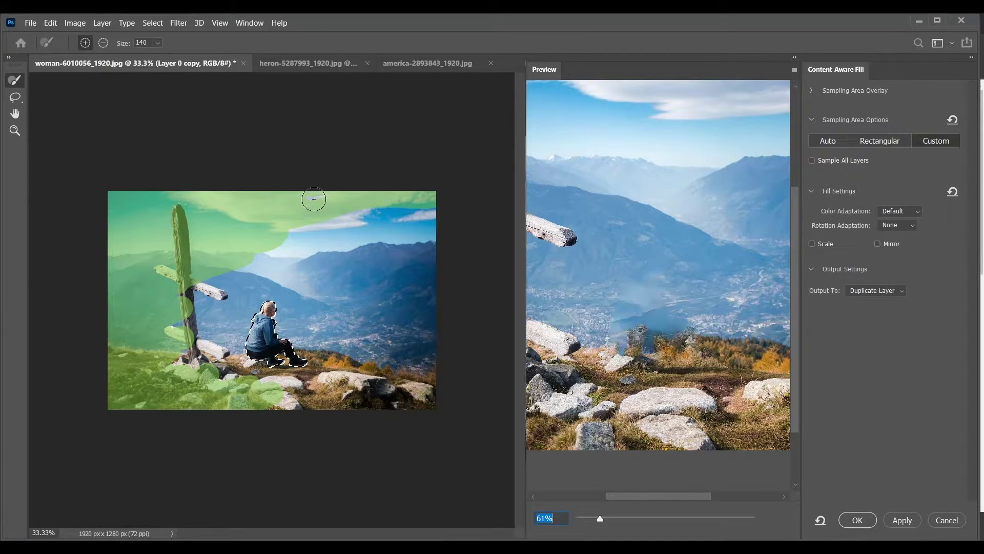
mouse_move(175, 305)
left_mouse_down()
mouse_move(347, 223)
mouse_move(299, 204)
left_mouse_up()
mouse_move(399, 208)
left_mouse_down()
mouse_move(403, 234)
mouse_move(313, 262)
mouse_move(327, 249)
mouse_move(229, 302)
mouse_move(252, 299)
mouse_move(208, 330)
mouse_move(268, 304)
mouse_move(280, 341)
mouse_move(318, 337)
mouse_move(303, 361)
mouse_move(360, 363)
mouse_move(295, 383)
mouse_move(340, 377)
mouse_move(310, 402)
mouse_move(251, 409)
mouse_move(431, 406)
mouse_move(436, 350)
mouse_move(468, 361)
left_mouse_up()
mouse_move(420, 337)
left_mouse_down()
mouse_move(414, 303)
mouse_move(426, 311)
mouse_move(401, 329)
mouse_move(410, 296)
mouse_move(448, 280)
mouse_move(420, 260)
mouse_move(438, 242)
mouse_move(388, 270)
mouse_move(429, 226)
mouse_move(308, 281)
mouse_move(397, 278)
mouse_move(346, 304)
mouse_move(402, 293)
mouse_move(319, 319)
mouse_move(353, 318)
mouse_move(314, 327)
mouse_move(262, 376)
mouse_move(313, 300)
mouse_move(211, 242)
mouse_move(149, 375)
mouse_move(343, 258)
mouse_move(173, 259)
mouse_move(405, 335)
mouse_move(268, 373)
mouse_move(353, 264)
mouse_move(326, 308)
mouse_move(398, 341)
left_mouse_up()
left_click(656, 299)
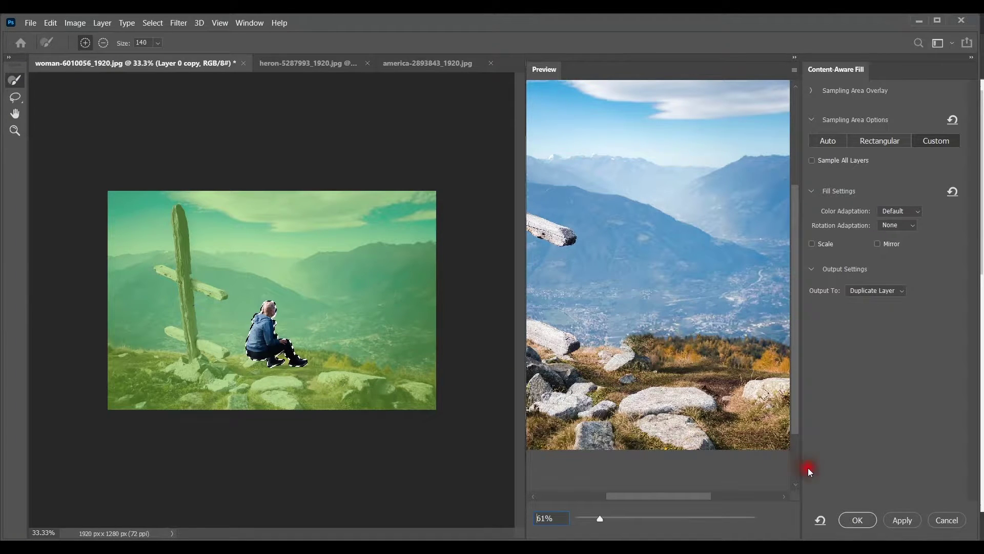
Output the content-aware fill to a duplicate layer, then apply and accept it.
left_click_drag(601, 521, 593, 518)
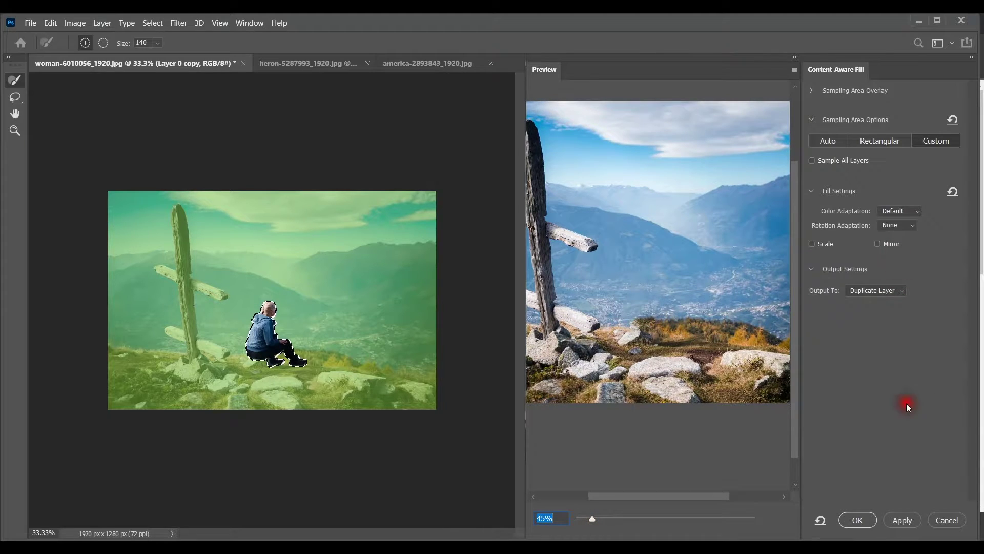
left_click(874, 291)
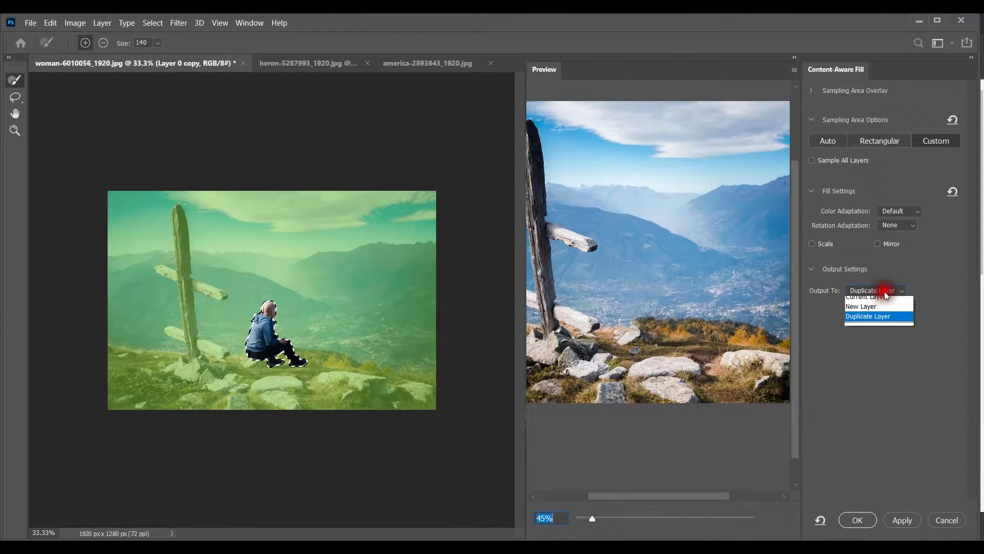
left_click(874, 322)
left_click(897, 518)
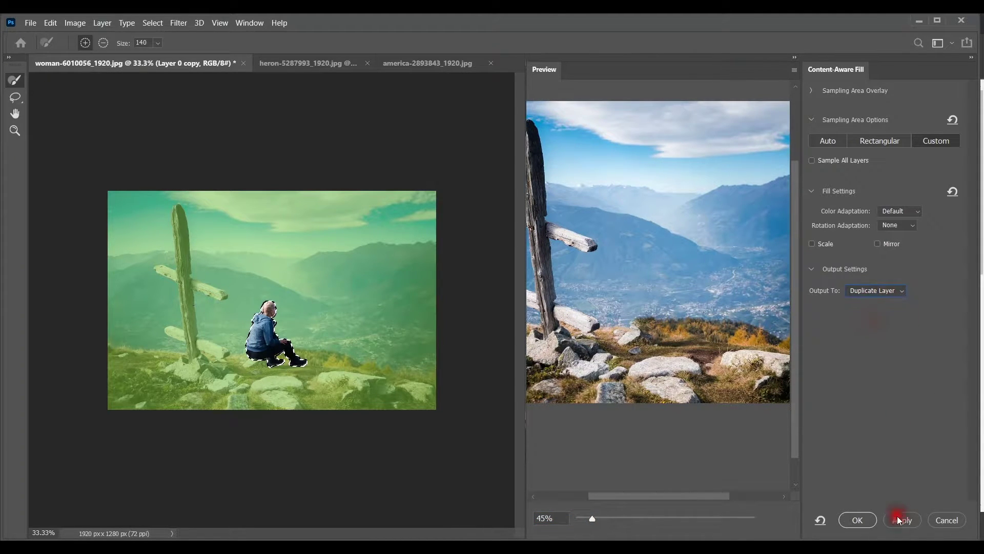
left_click(857, 520)
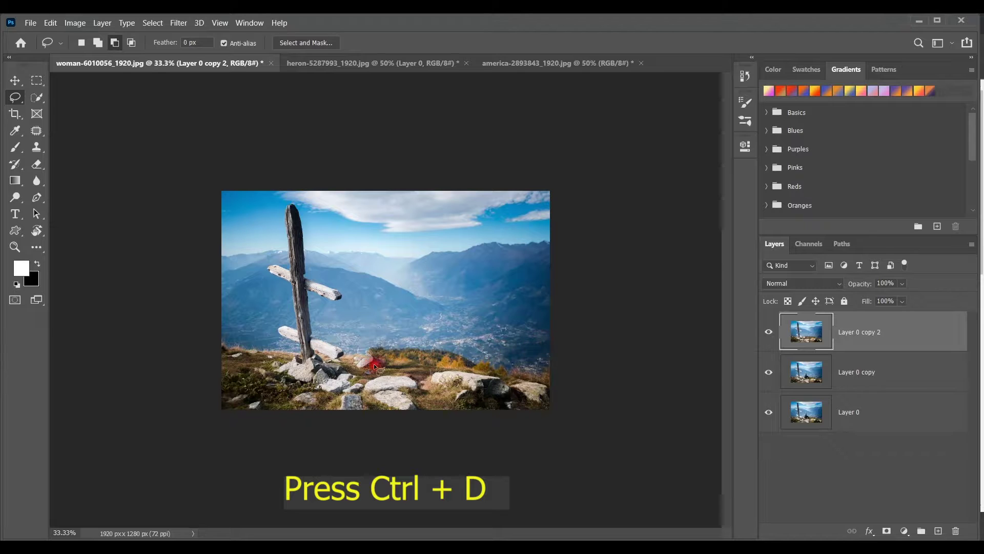
Prepare the Clone Stamp tool with a 17-pixel brush for retouching the filled area of the hazy mountainside.
key("ctrl+1")
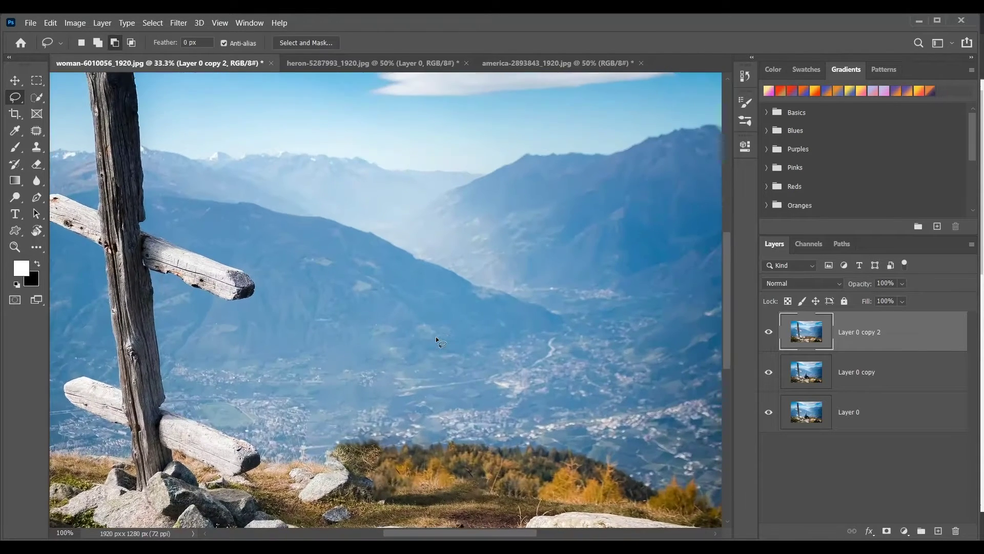
key("ctrl+plus")
key("ctrl+plus")
mouse_move(250, 363)
left_mouse_down()
mouse_move(334, 365)
mouse_move(350, 325)
left_mouse_up()
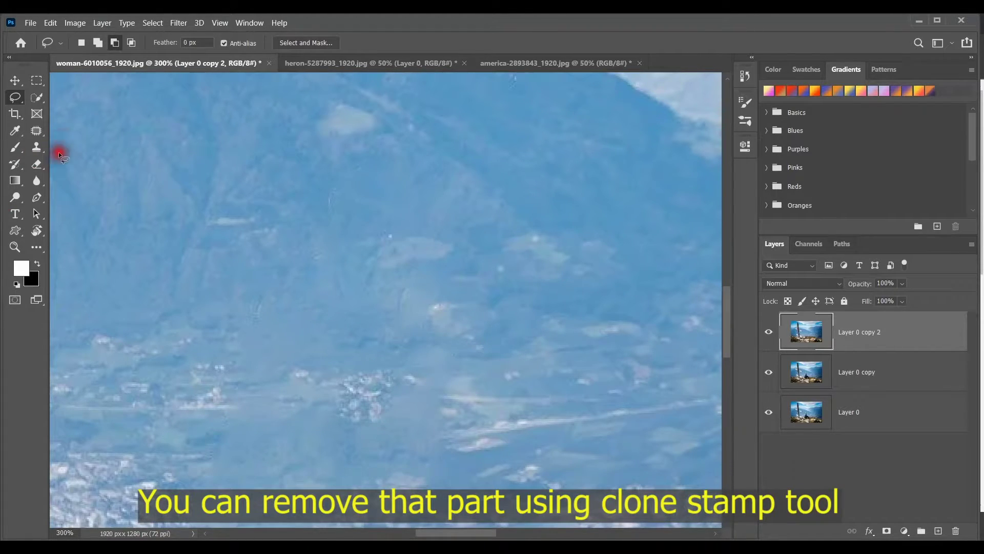
left_click(37, 147)
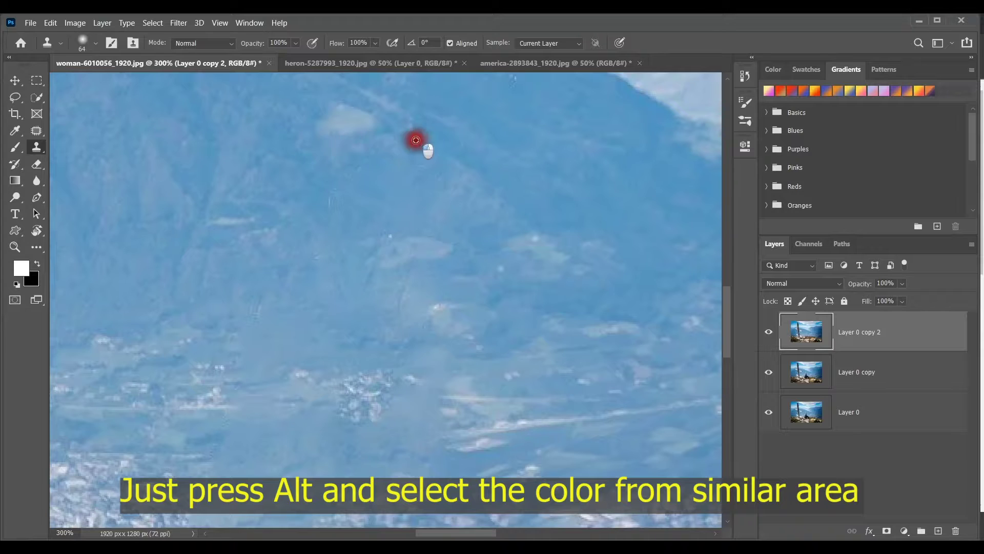
left_click(464, 282, "alt")
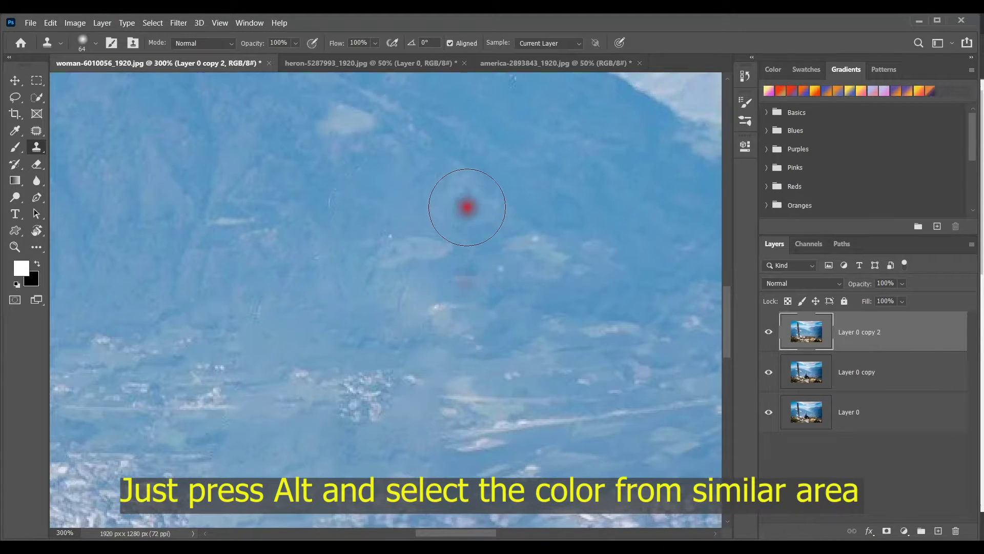
left_click_drag(434, 185, 386, 179)
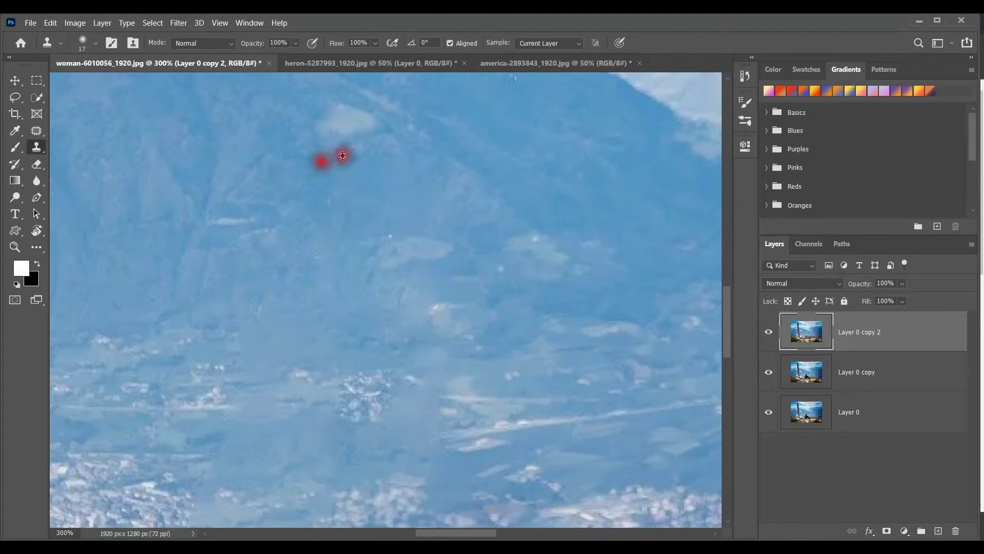
Clone clean mountainside texture over the thin vertical streak below the pale patch on the slope.
left_click(465, 192, "alt")
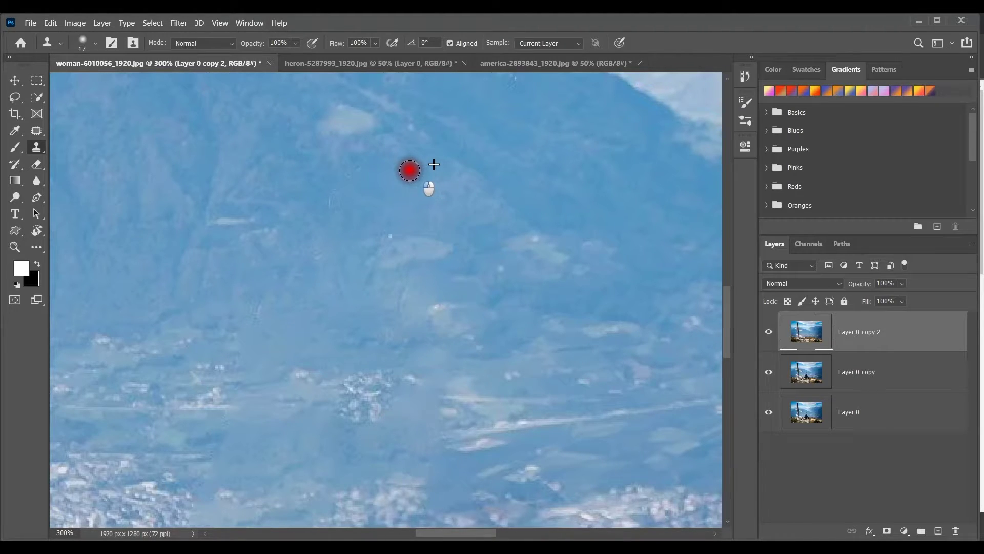
mouse_move(393, 169)
left_mouse_down()
mouse_move(349, 173)
mouse_move(329, 201)
mouse_move(341, 173)
left_mouse_up()
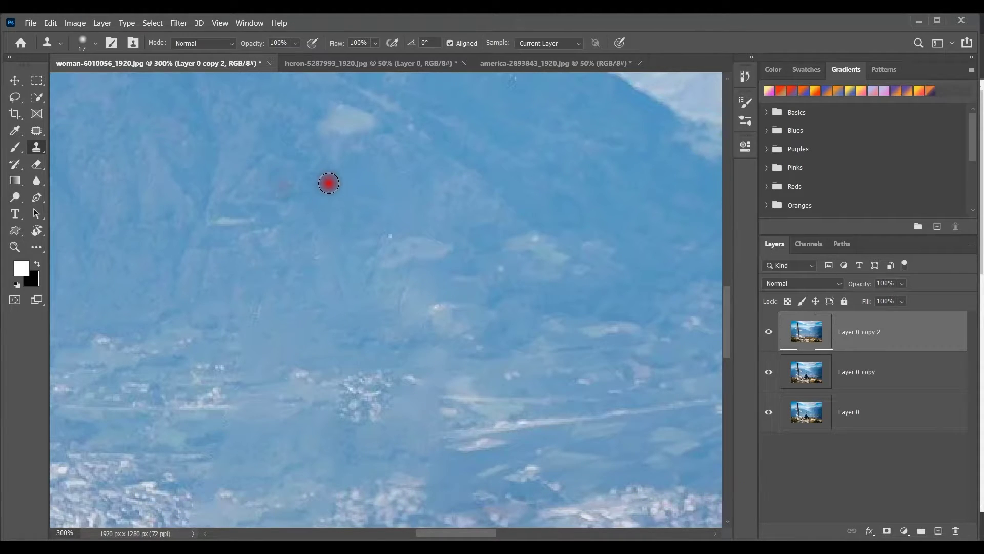
mouse_move(333, 180)
left_mouse_down()
mouse_move(403, 175)
mouse_move(357, 235)
mouse_move(368, 174)
mouse_move(359, 176)
mouse_move(346, 188)
mouse_move(365, 183)
mouse_move(369, 204)
mouse_move(377, 187)
mouse_move(411, 174)
mouse_move(414, 230)
left_mouse_up()
left_click(372, 198, "alt")
left_click(369, 167, "alt")
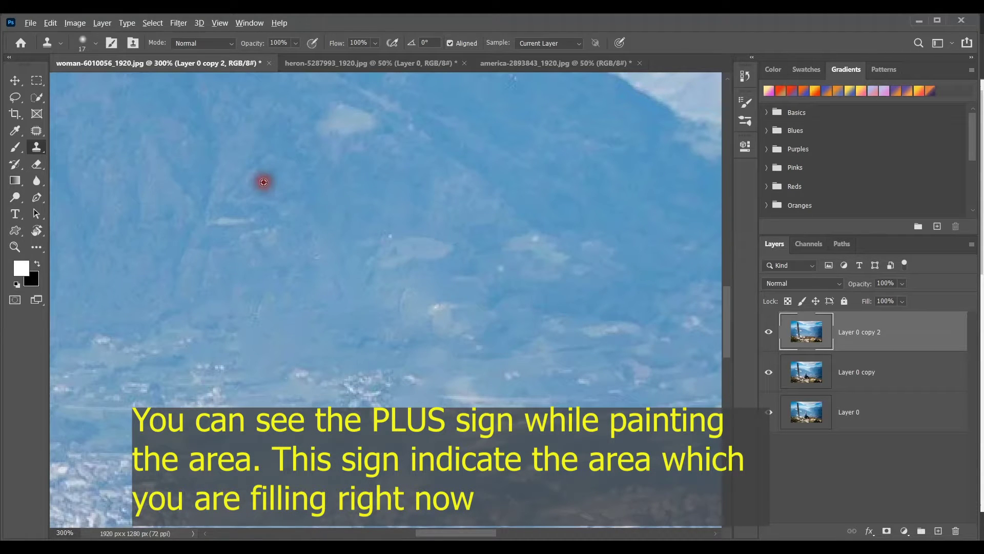
Clone clean mountainside texture over the blemishes around the small pale streak on the middle of the slope.
left_click(262, 199, "alt")
mouse_move(249, 210)
left_mouse_down()
mouse_move(226, 224)
mouse_move(219, 247)
left_mouse_up()
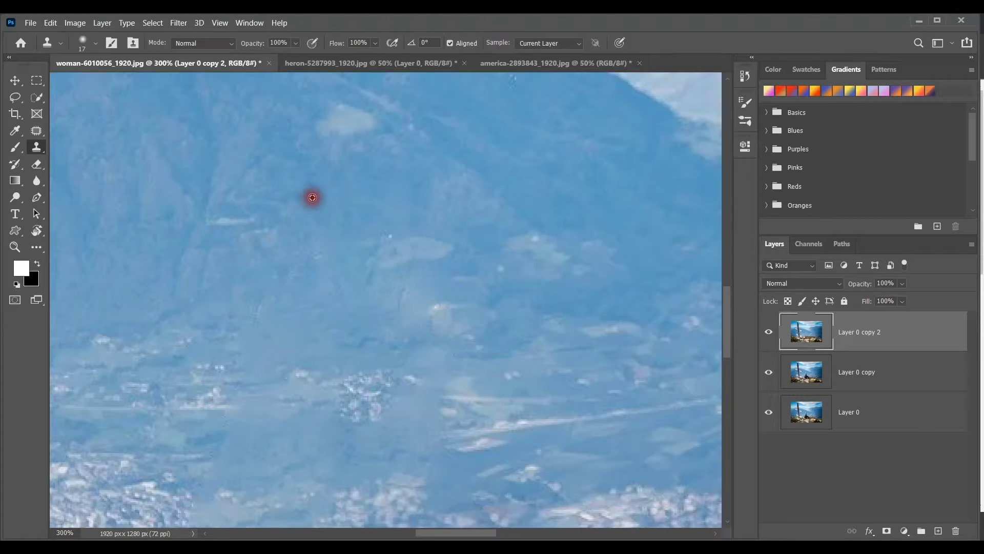
mouse_move(339, 219)
left_mouse_down()
mouse_move(311, 223)
mouse_move(314, 258)
mouse_move(335, 278)
mouse_move(327, 281)
mouse_move(296, 247)
left_mouse_up()
left_click_drag(269, 214, 263, 207)
Resample the slope beside the small pale streak and clone it over the uneven patches below and beside the streak.
left_click(248, 242, "alt")
left_click(211, 233)
left_click(244, 226, "alt")
left_click(205, 256)
left_click(212, 264)
left_click_drag(199, 262, 161, 241)
Clone sampled slope texture around the small pale streak and down over the thin light line above the valley houses.
left_click(204, 203, "alt")
left_click(237, 195)
left_click(235, 240)
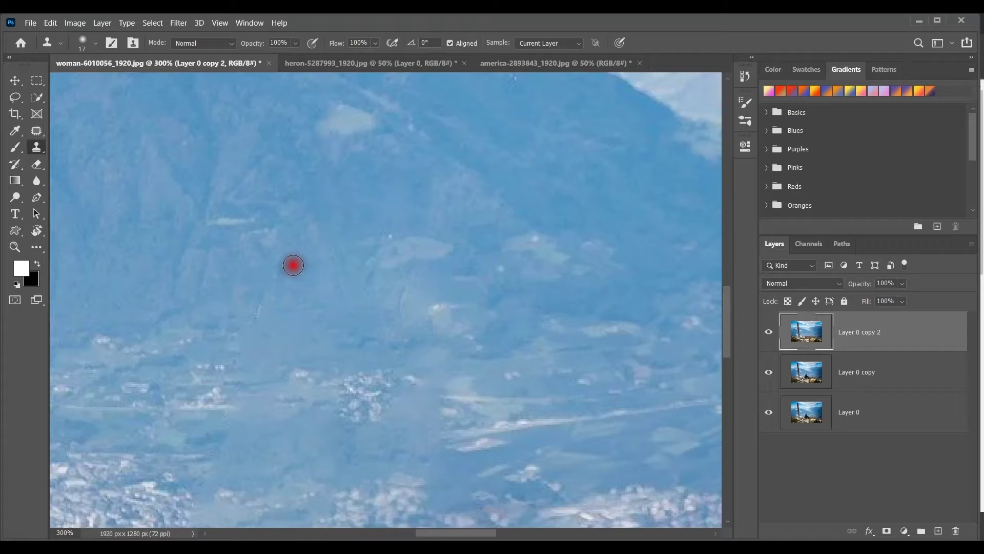
left_click_drag(274, 273, 253, 326)
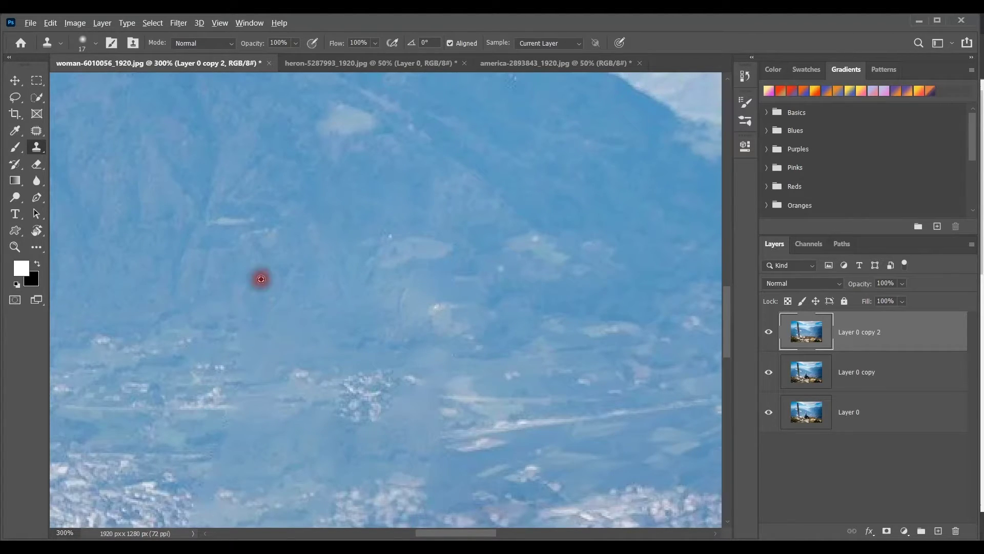
Clone slope texture over the bright specks near the central pale oval patch and fill the empty valley gap with cloned village houses.
left_click(517, 255, "alt")
left_click(494, 224, "alt")
left_click(501, 275, "alt")
left_click(449, 290, "alt")
left_click(447, 247, "alt")
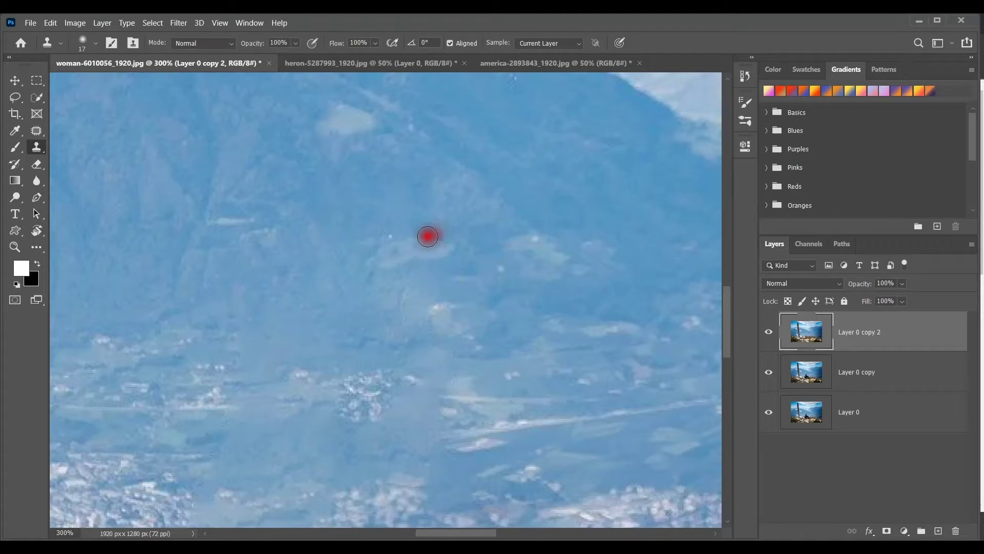
left_click(397, 230)
mouse_move(394, 228)
left_mouse_down()
mouse_move(400, 279)
mouse_move(446, 322)
mouse_move(377, 308)
mouse_move(528, 332)
mouse_move(403, 459)
mouse_move(464, 406)
mouse_move(403, 396)
mouse_move(492, 424)
mouse_move(485, 408)
mouse_move(469, 418)
mouse_move(485, 391)
mouse_move(490, 411)
mouse_move(512, 384)
mouse_move(477, 409)
mouse_move(369, 383)
mouse_move(373, 400)
mouse_move(400, 405)
mouse_move(444, 356)
mouse_move(420, 455)
mouse_move(431, 471)
mouse_move(429, 459)
mouse_move(378, 467)
mouse_move(378, 424)
mouse_move(424, 422)
mouse_move(430, 432)
mouse_move(437, 424)
mouse_move(413, 414)
mouse_move(386, 424)
mouse_move(455, 439)
mouse_move(373, 470)
mouse_move(279, 457)
mouse_move(222, 376)
mouse_move(205, 400)
mouse_move(211, 375)
mouse_move(189, 385)
mouse_move(297, 395)
mouse_move(299, 373)
mouse_move(197, 401)
mouse_move(193, 393)
mouse_move(204, 384)
mouse_move(198, 396)
mouse_move(206, 393)
left_mouse_up()
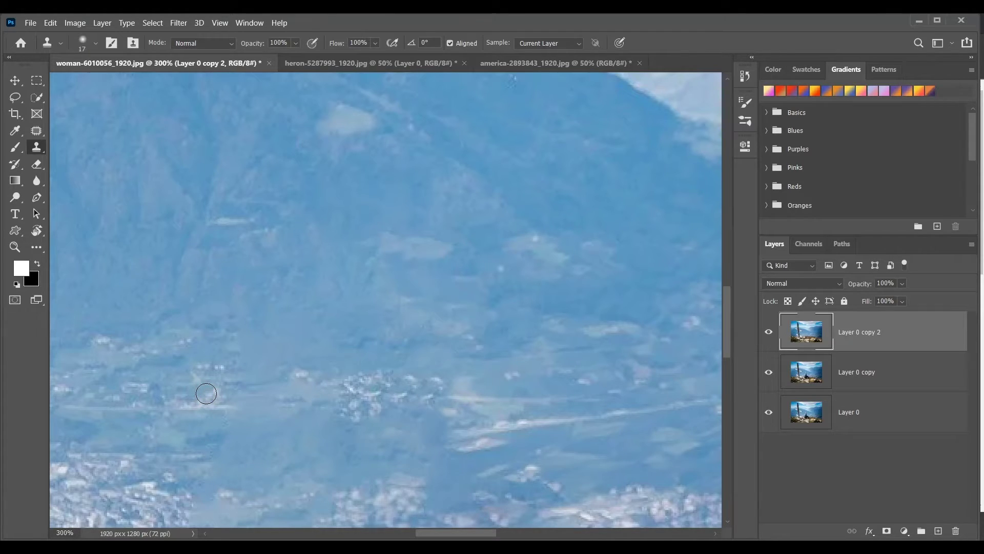
mouse_move(206, 394)
left_mouse_down()
mouse_move(273, 409)
mouse_move(267, 378)
mouse_move(293, 367)
mouse_move(280, 424)
mouse_move(251, 455)
mouse_move(280, 377)
mouse_move(278, 354)
mouse_move(257, 354)
mouse_move(250, 379)
mouse_move(236, 378)
mouse_move(274, 373)
mouse_move(238, 407)
mouse_move(303, 374)
mouse_move(273, 421)
mouse_move(282, 411)
mouse_move(290, 433)
mouse_move(282, 433)
mouse_move(321, 415)
mouse_move(308, 442)
mouse_move(306, 410)
left_mouse_up()
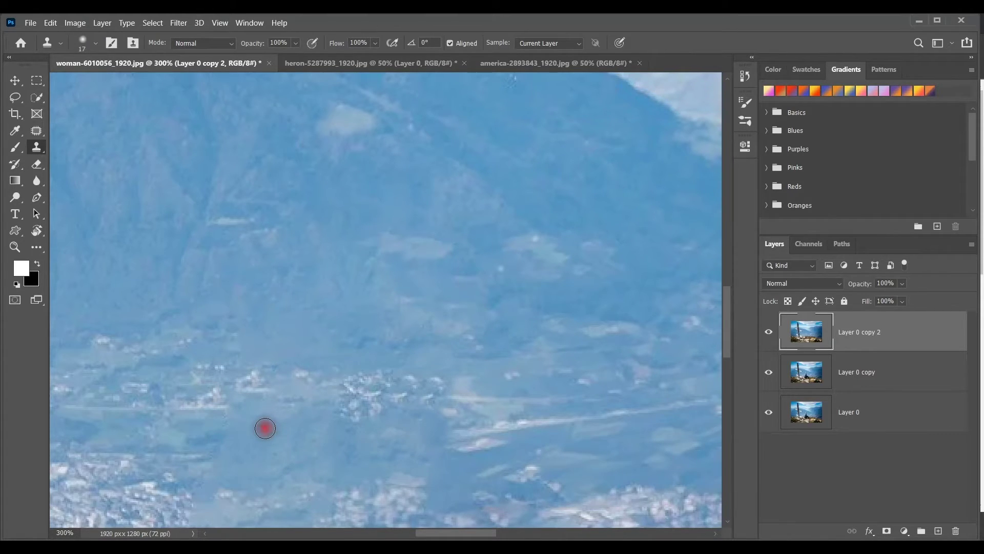
Clone sampled town buildings over the blurred strip of valley just above the small rocks beside the cross.
key("ctrl+1")
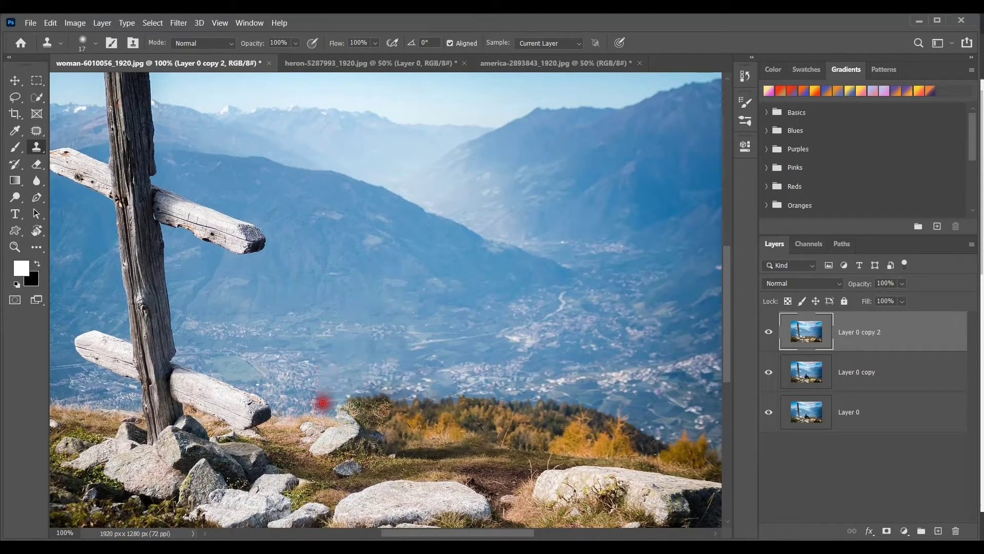
left_click(307, 369, "alt")
left_click_drag(300, 393, 308, 378)
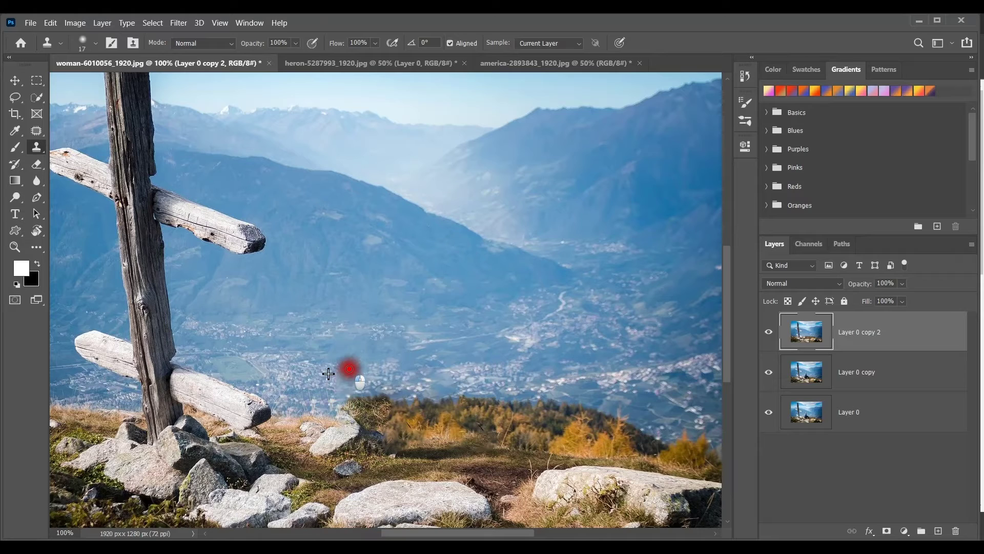
mouse_move(350, 378)
left_mouse_down()
mouse_move(341, 395)
mouse_move(371, 369)
mouse_move(353, 398)
left_mouse_up()
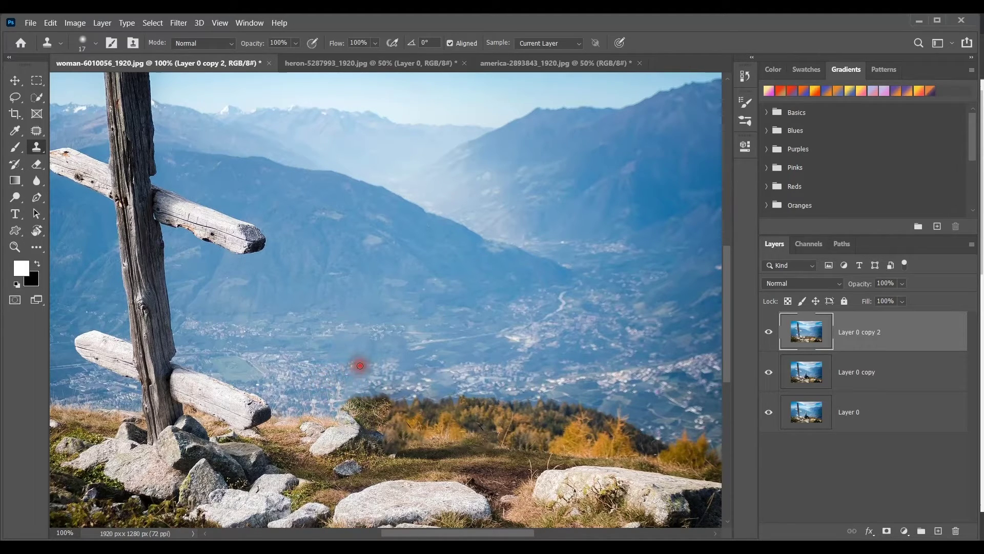
left_click_drag(350, 380, 341, 394)
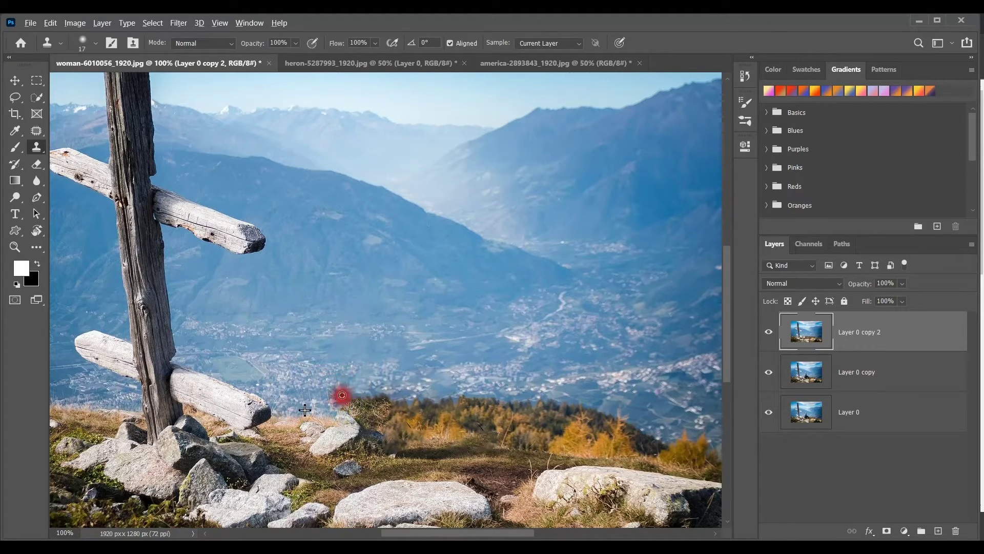
Fill the remaining hazy gap in the valley above the dark bush with town texture cloned from the neighbouring buildings.
left_click_drag(365, 364, 363, 371)
left_click(345, 393)
left_click(361, 369, "alt")
mouse_move(370, 365)
left_mouse_down()
mouse_move(358, 386)
mouse_move(363, 378)
left_mouse_up()
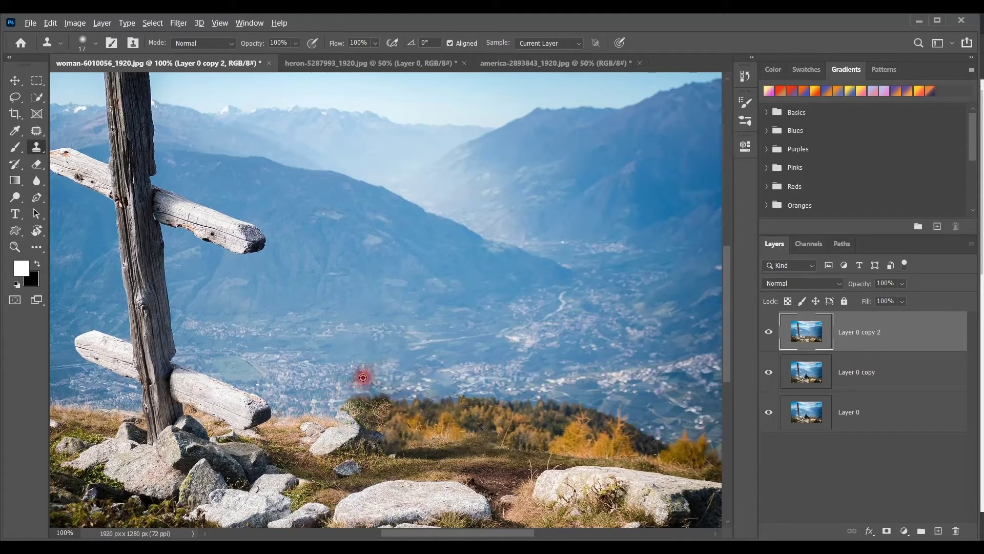
left_click(465, 375, "alt")
left_click(418, 372)
mouse_move(418, 372)
left_mouse_down()
mouse_move(451, 375)
mouse_move(424, 382)
mouse_move(480, 375)
mouse_move(471, 386)
mouse_move(439, 374)
mouse_move(423, 379)
mouse_move(464, 382)
mouse_move(431, 389)
mouse_move(472, 378)
mouse_move(388, 362)
left_mouse_up()
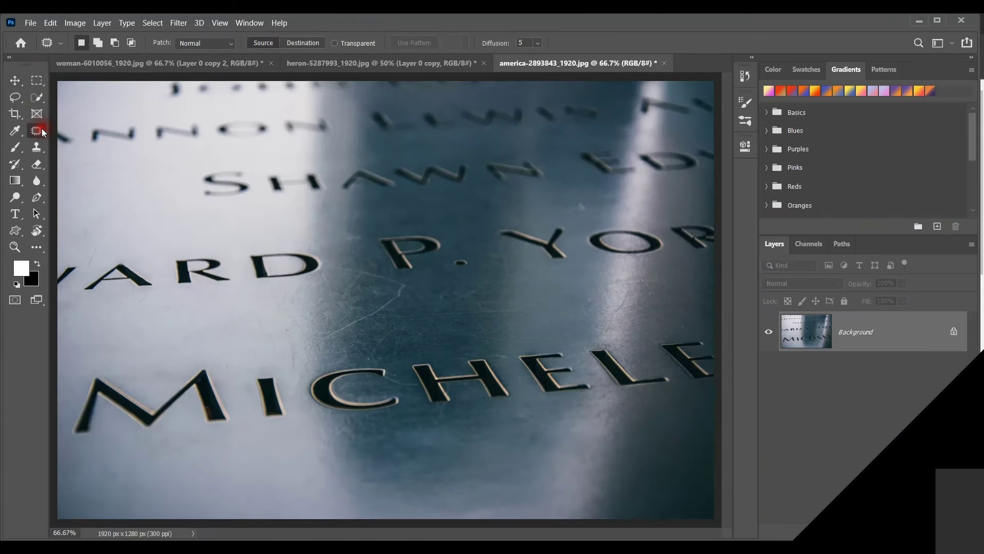
Outline the complete front row of engraved letters in the america-2893843_1920.jpg image with the Patch tool.
right_click(41, 128)
left_click(86, 157)
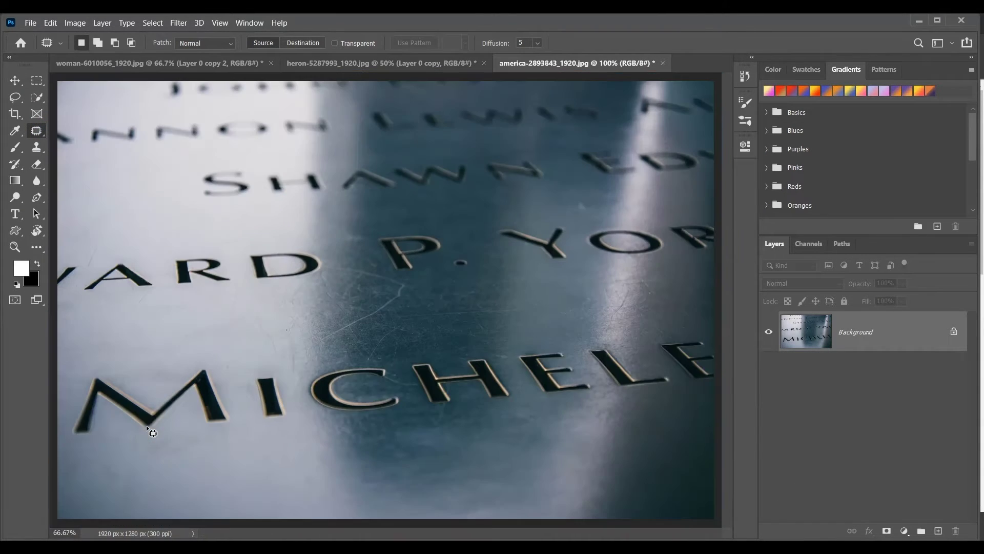
key("ctrl+minus")
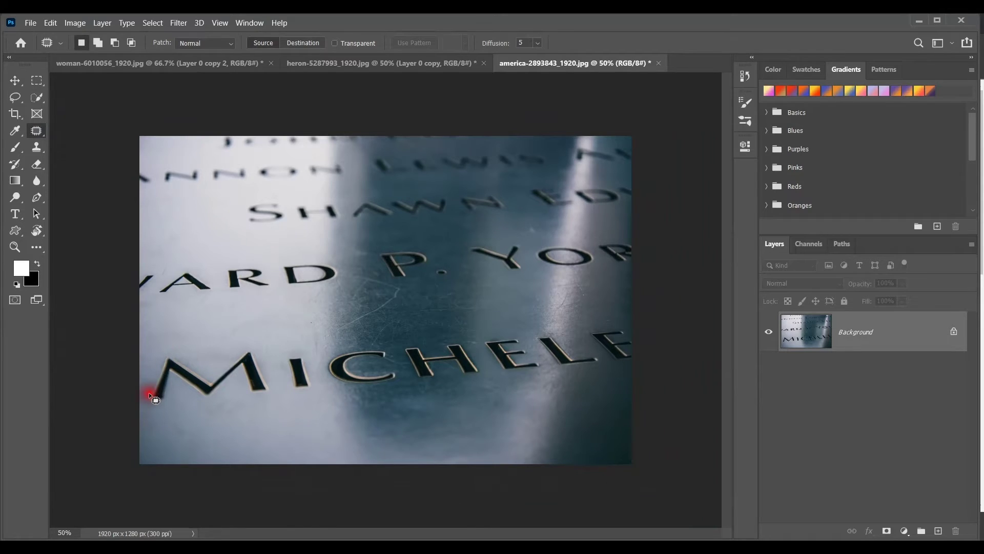
mouse_move(149, 394)
left_mouse_down()
mouse_move(171, 352)
mouse_move(208, 376)
left_mouse_up()
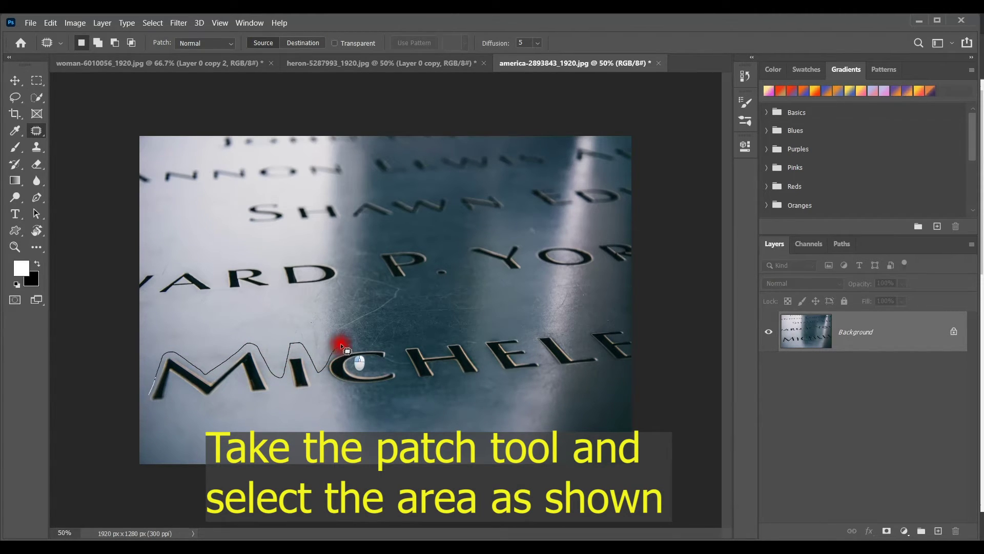
mouse_move(385, 348)
left_mouse_down()
mouse_move(429, 351)
mouse_move(442, 331)
mouse_move(476, 343)
left_mouse_up()
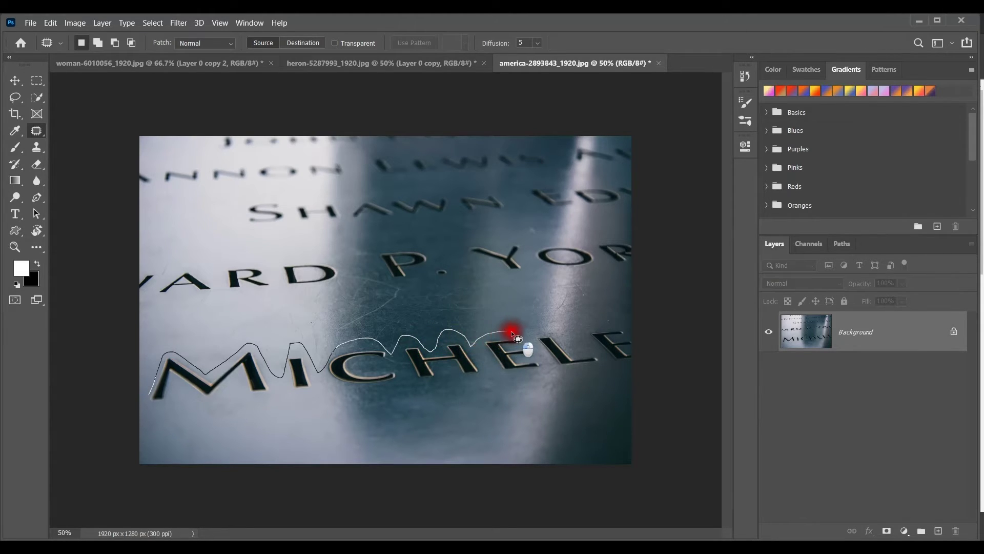
left_click_drag(581, 346, 604, 319)
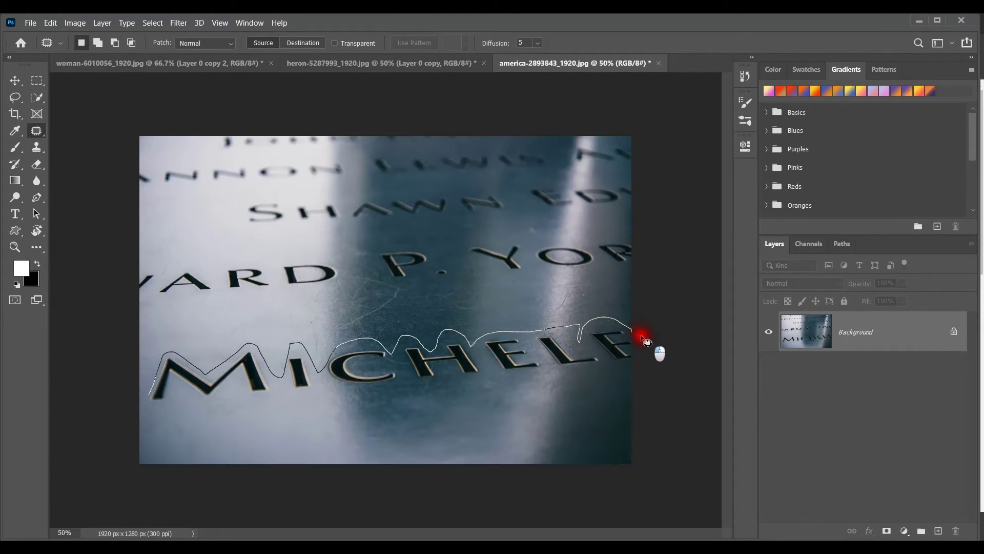
left_click_drag(613, 365, 504, 372)
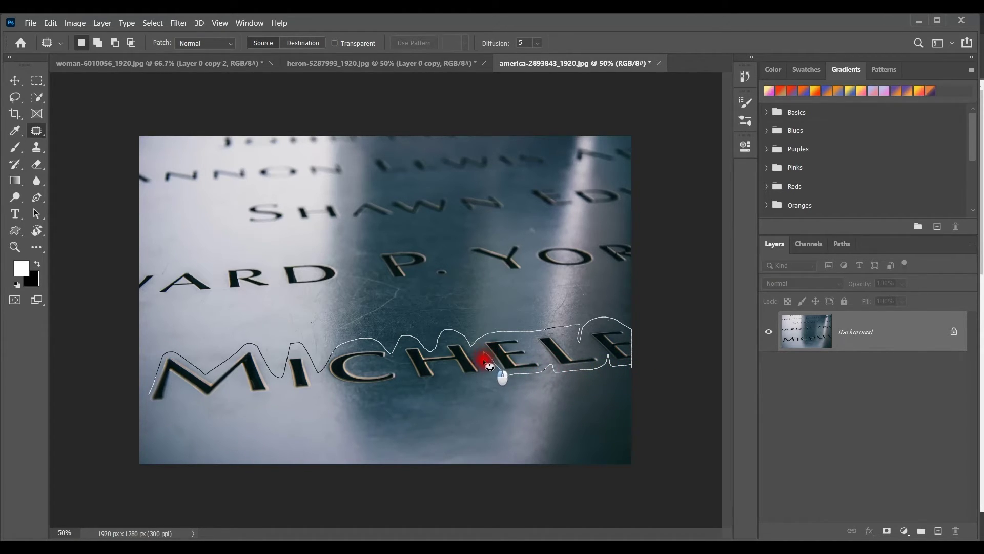
mouse_move(444, 367)
left_mouse_down()
mouse_move(443, 378)
mouse_move(392, 385)
left_mouse_up()
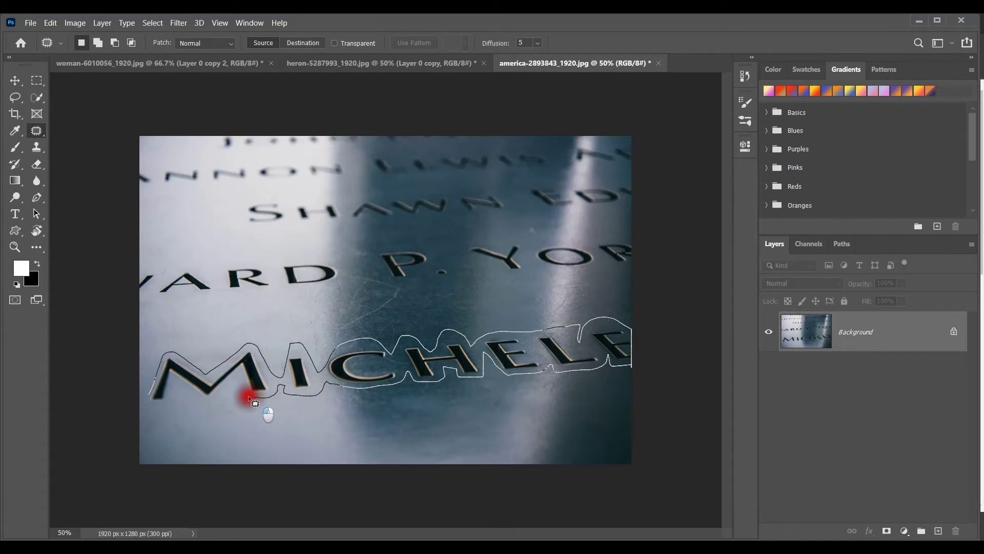
mouse_move(182, 394)
left_mouse_down()
mouse_move(149, 410)
mouse_move(149, 400)
left_mouse_up()
Patch the selected front row of letters with the clean metal surface directly above it, and clear the selection.
left_click_drag(432, 401, 432, 311)
key("ctrl+d")
left_click(404, 358)
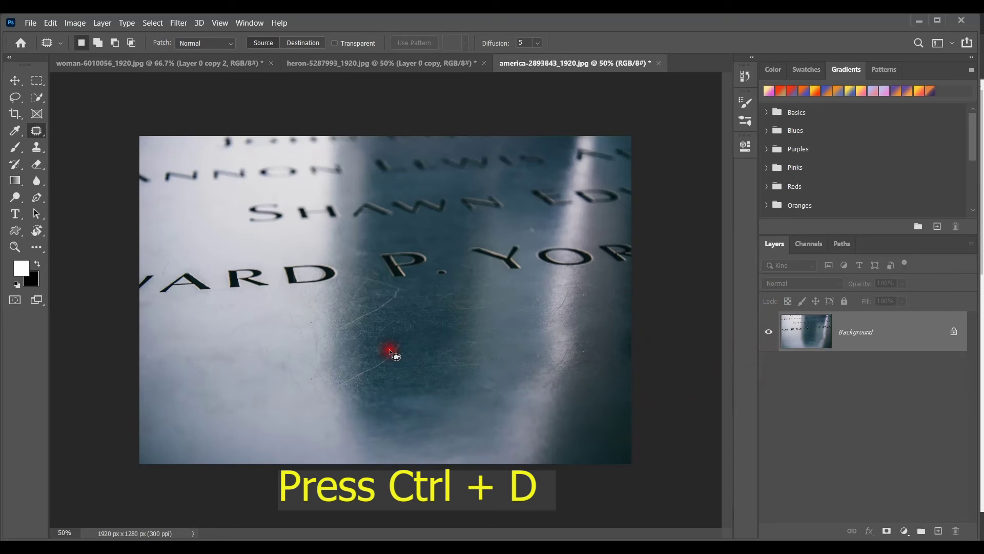
left_click(389, 348)
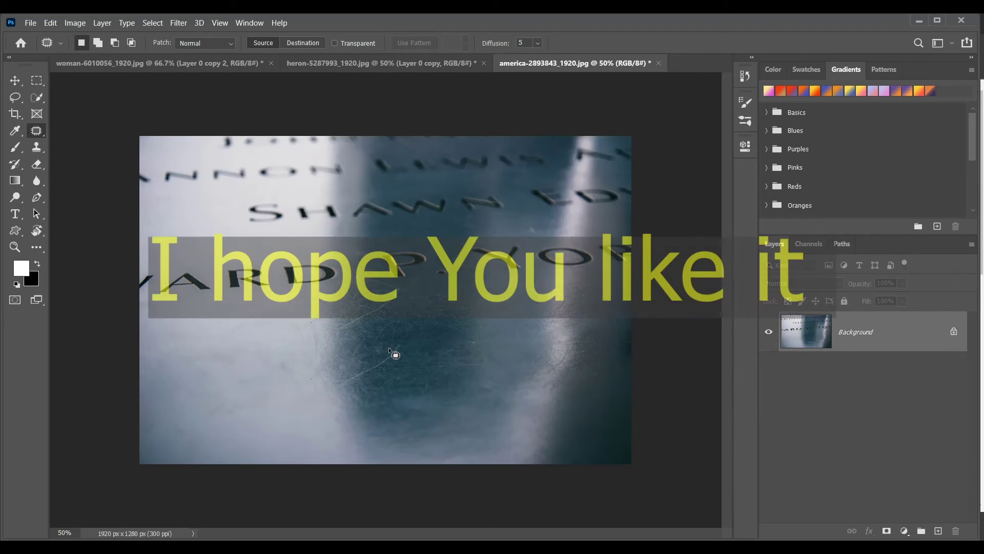